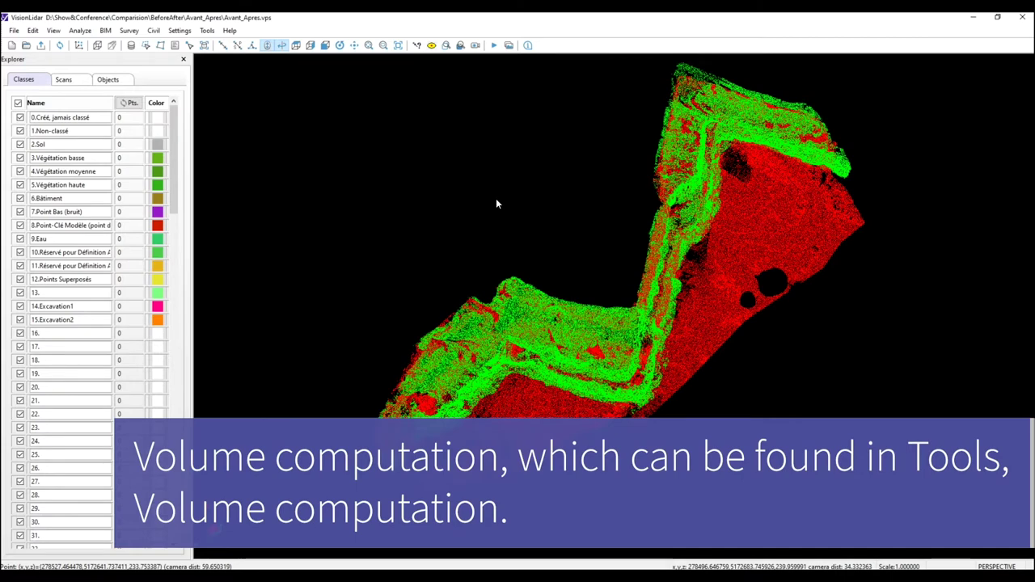
Step: Start a volume computation comparing st-gervais avril 2014 (Scan 1) against st-gervais sept 2014 (Scan 2)
click(208, 31)
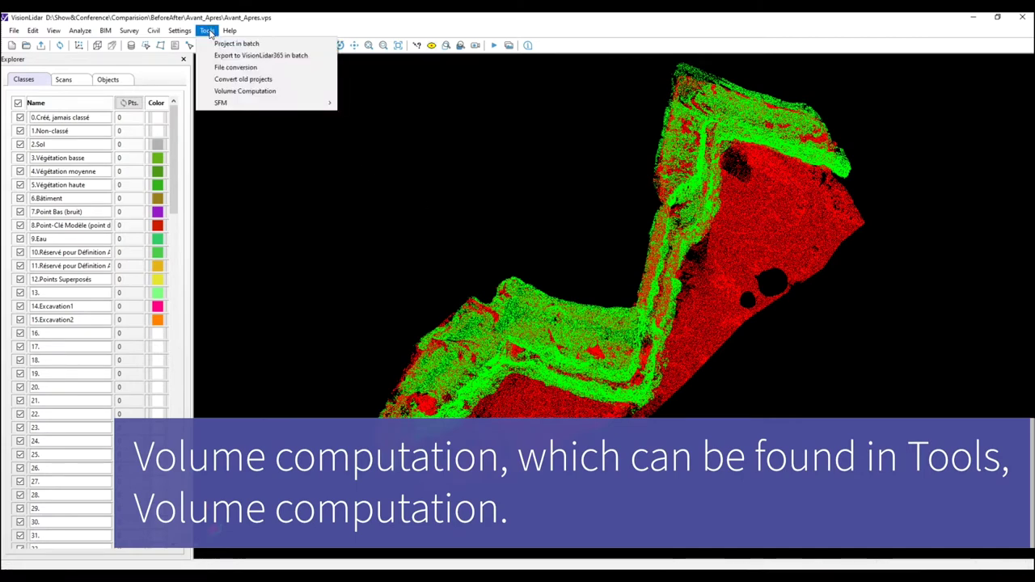
click(252, 93)
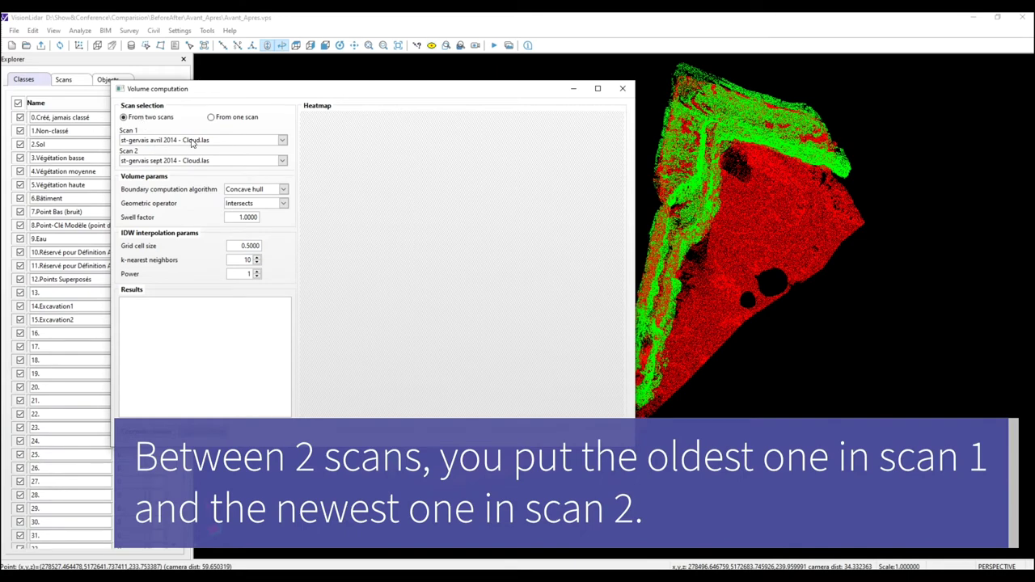
click(192, 143)
click(192, 153)
click(259, 165)
click(279, 183)
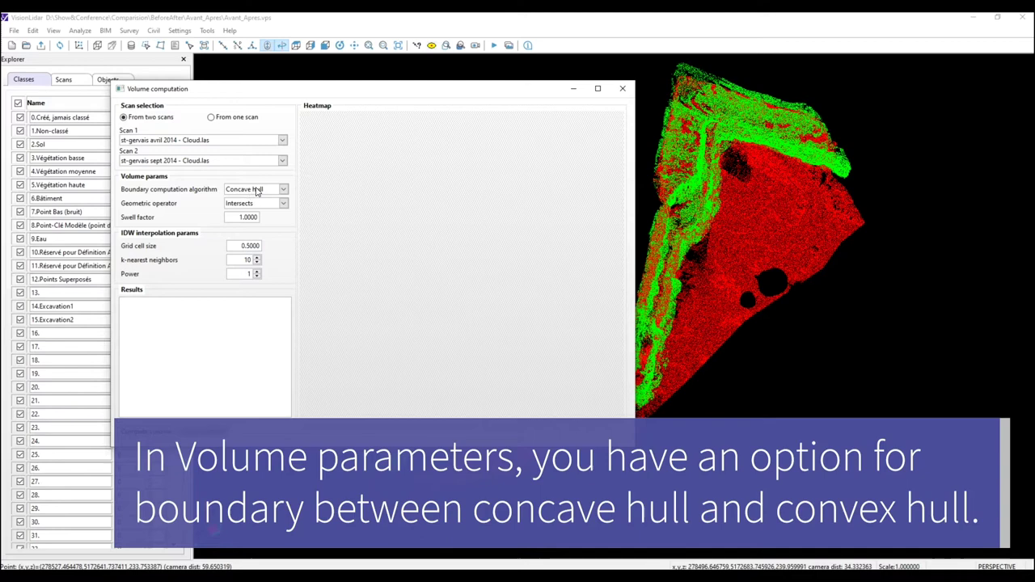
click(257, 191)
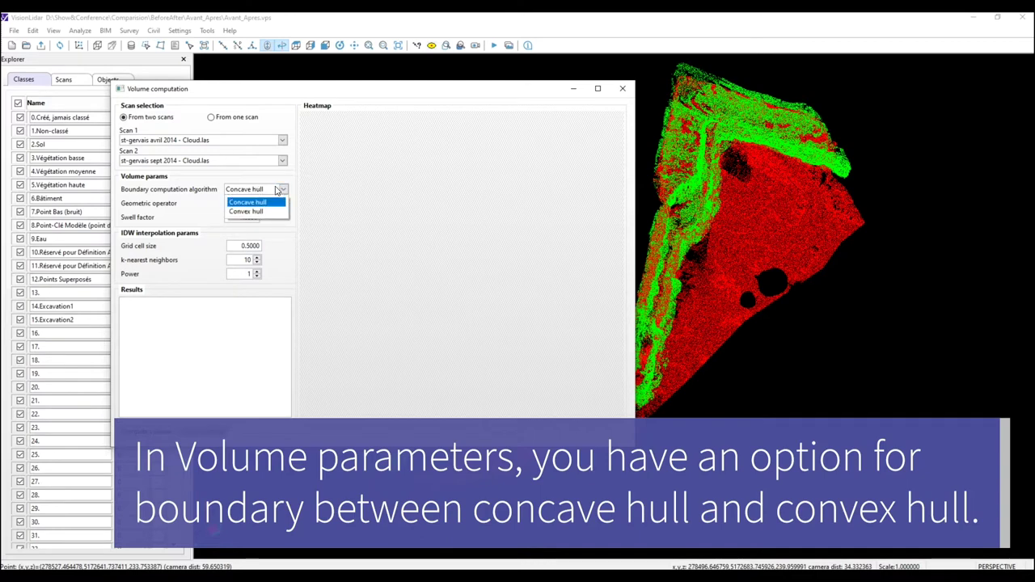
Step: Keep Concave hull as the boundary algorithm and turn the point cloud slightly to inspect it
click(569, 90)
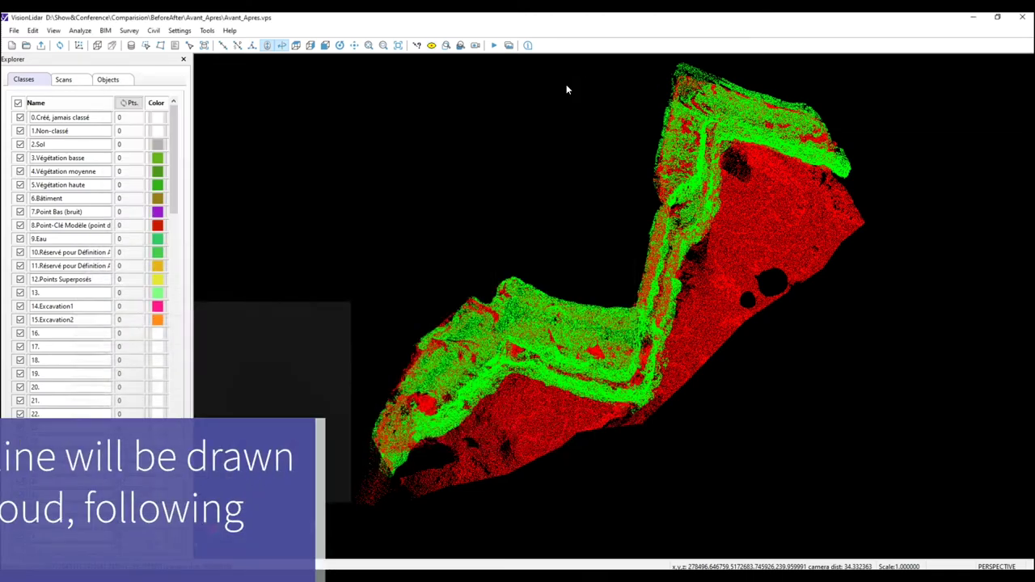
drag(636, 329, 619, 346)
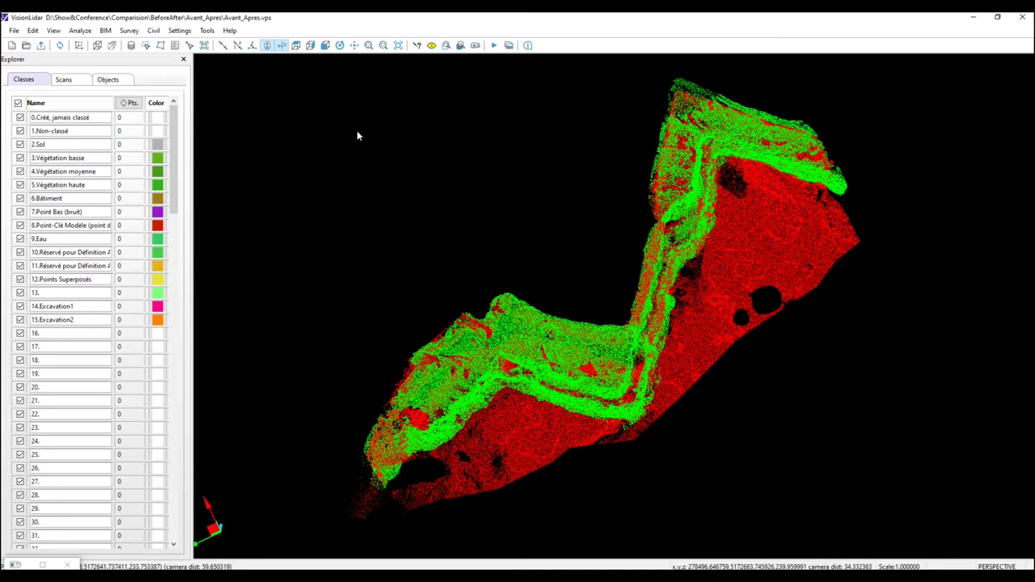
click(207, 30)
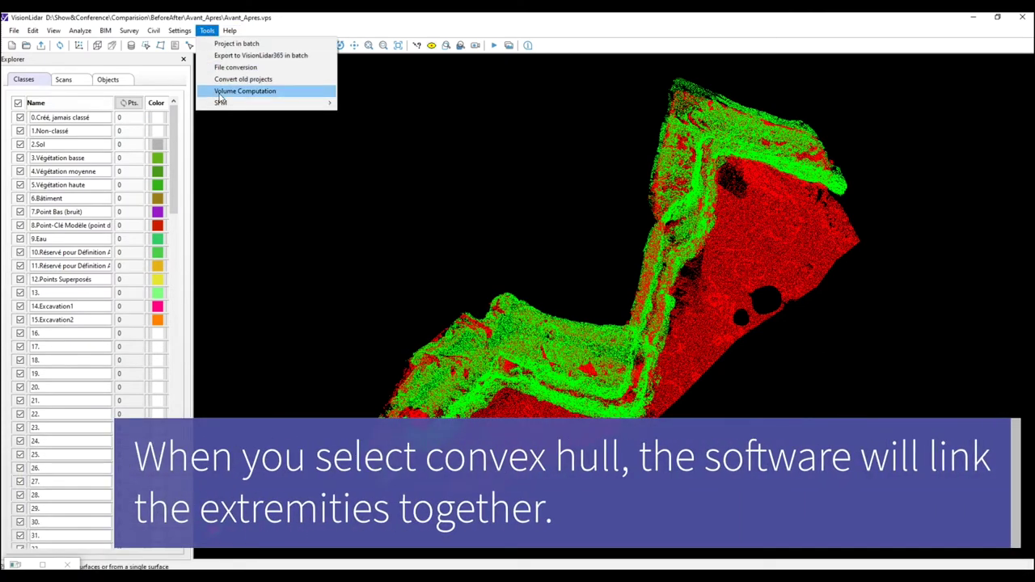
click(244, 90)
Step: Switch the boundary algorithm to Convex hull and hide the dialog to view the cloud
click(253, 189)
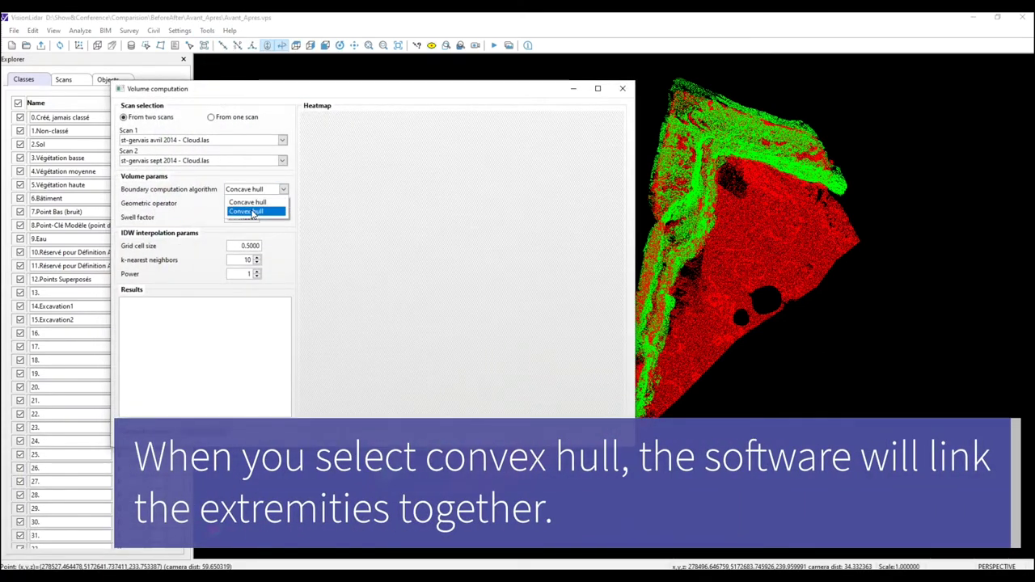
click(253, 211)
click(668, 223)
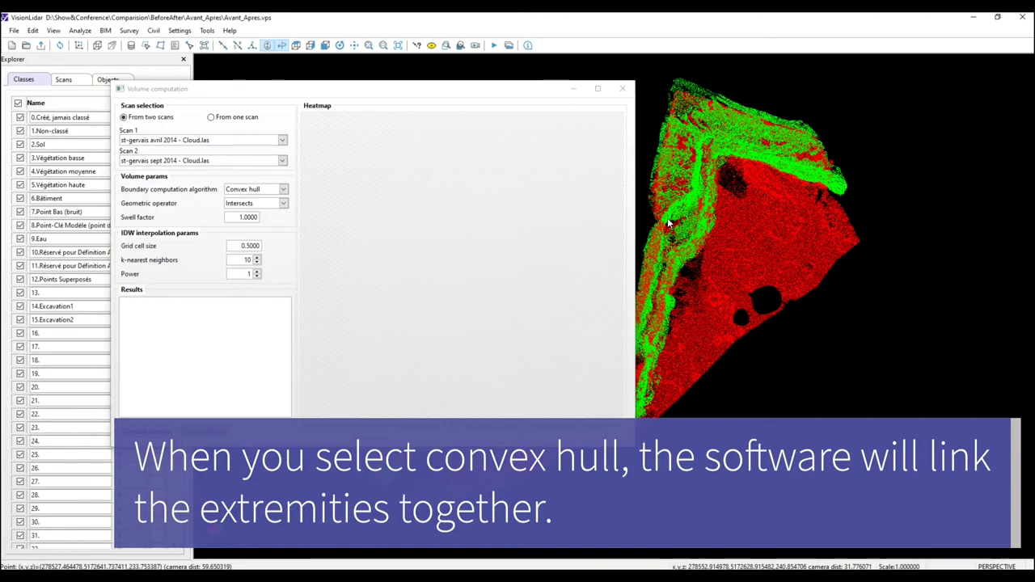
click(573, 88)
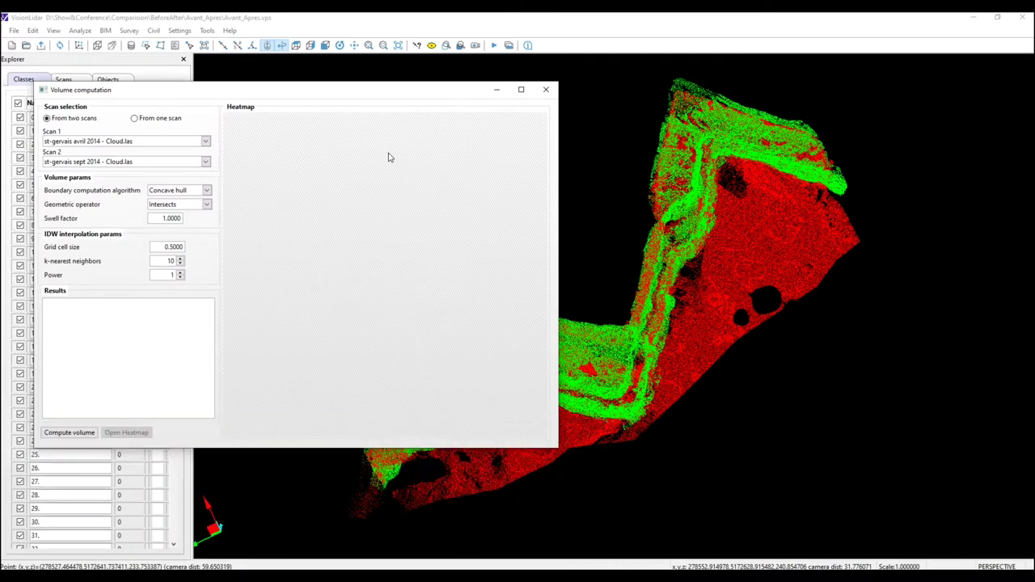
click(207, 205)
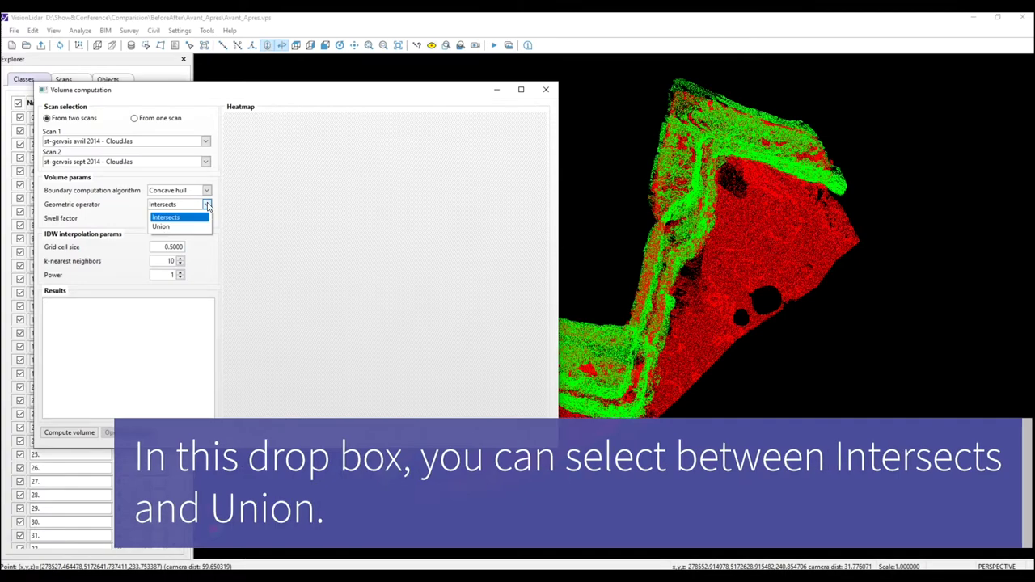
click(598, 139)
click(492, 94)
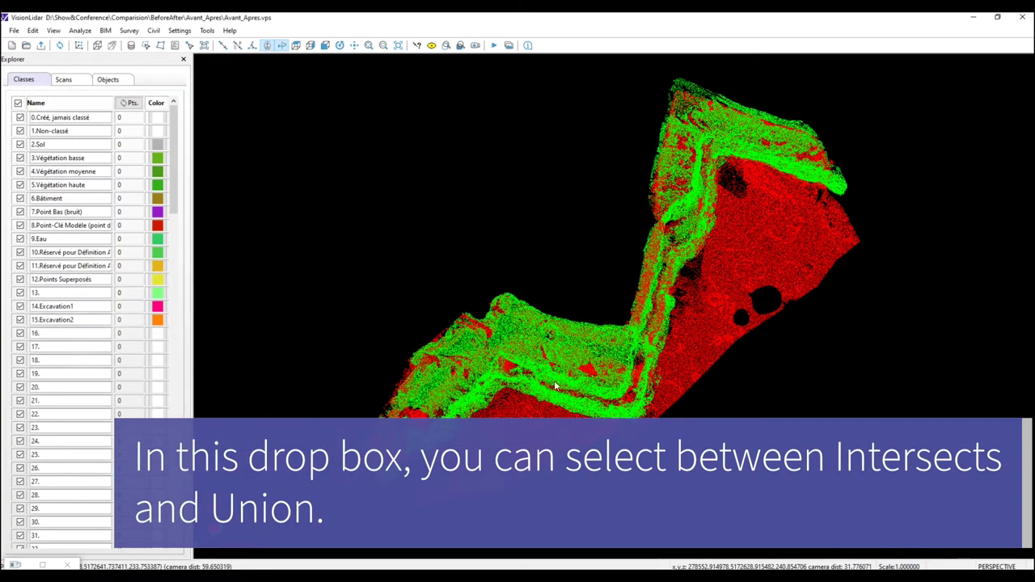
drag(555, 388, 295, 165)
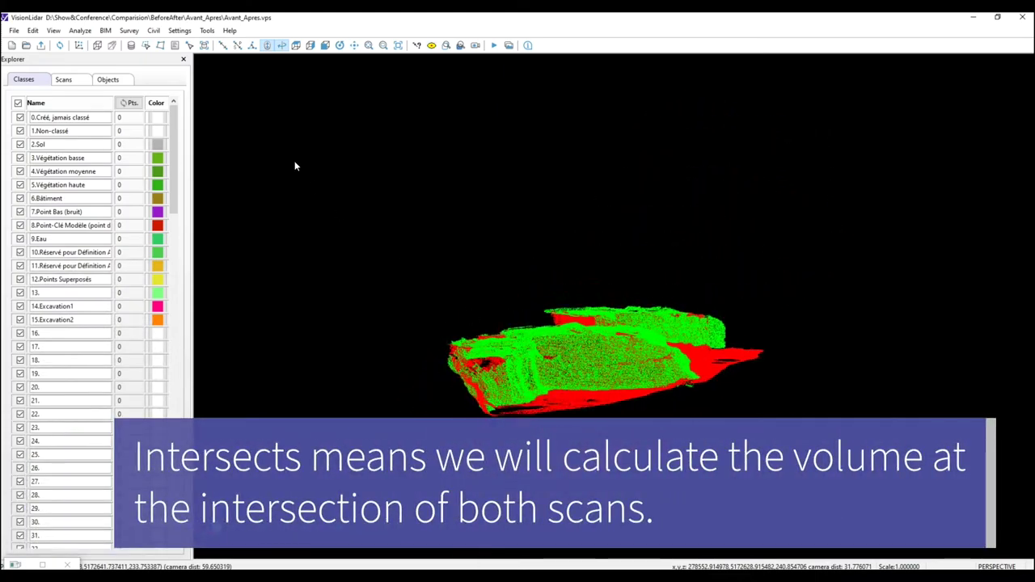
drag(496, 368, 375, 406)
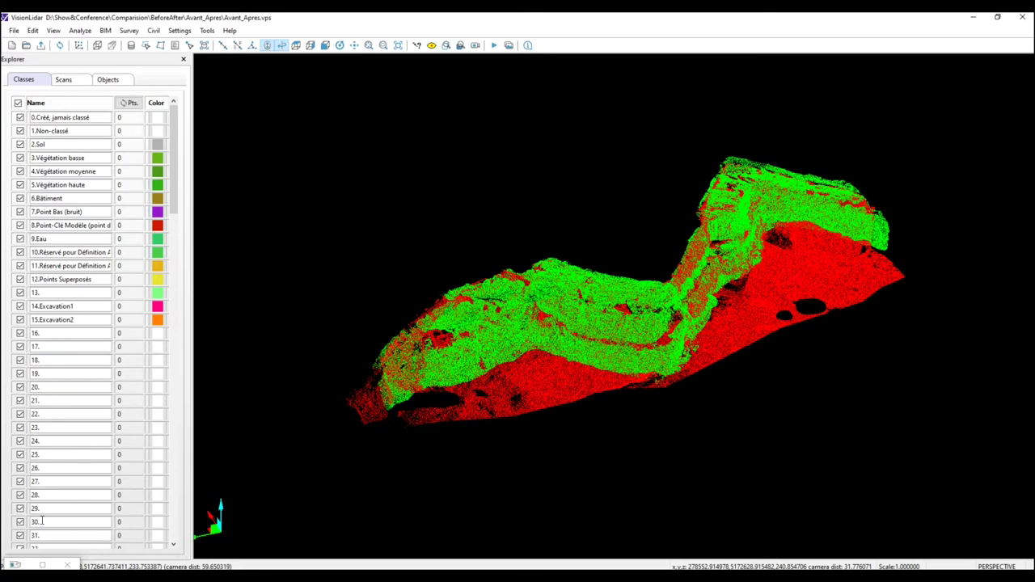
click(42, 564)
drag(592, 23, 294, 132)
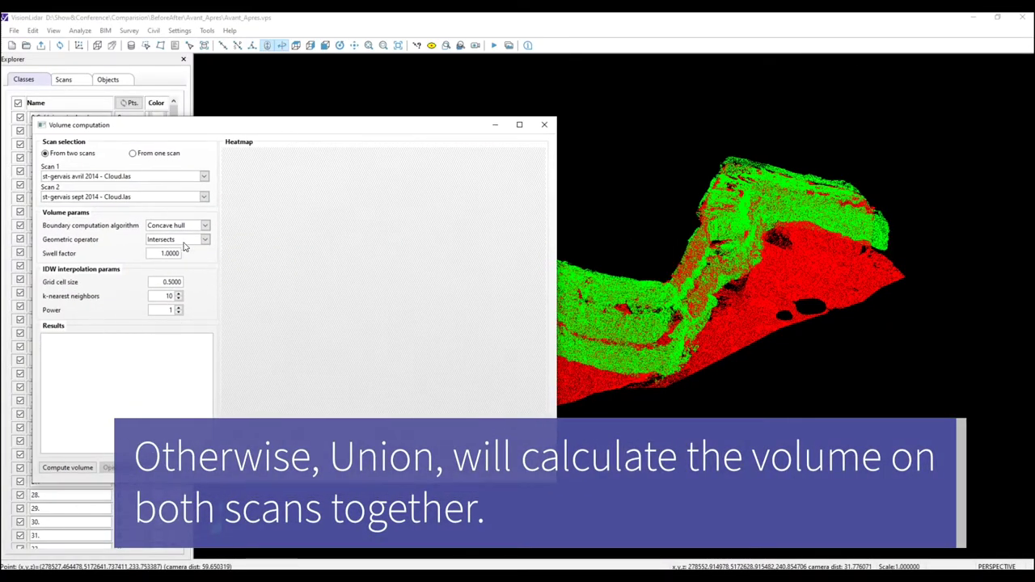
Step: Change the geometric operator from Intersects to Union
click(186, 241)
click(183, 268)
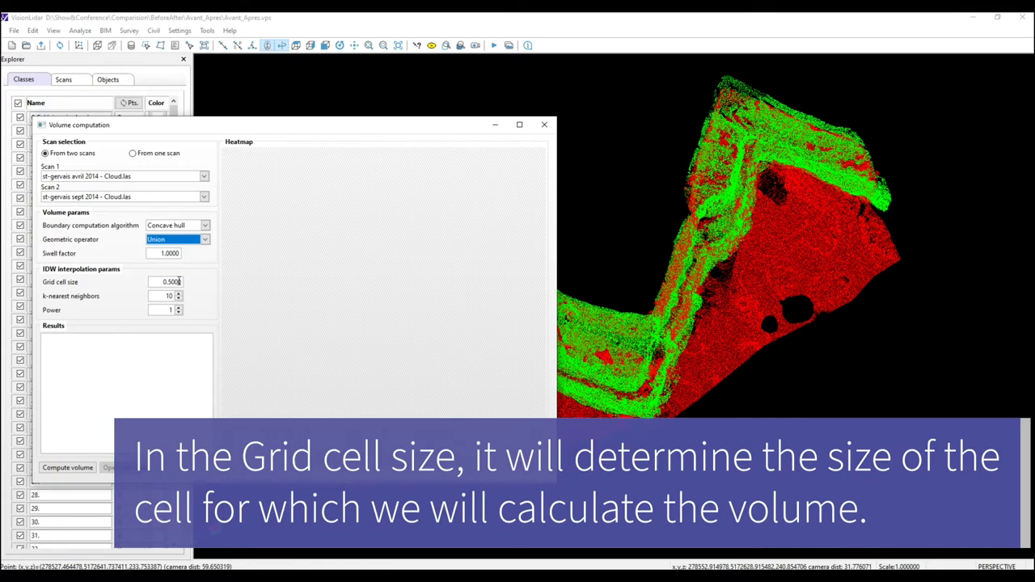
Step: Replace the IDW grid cell size 0.5000 with 0.1
double_click(160, 282)
text(0)
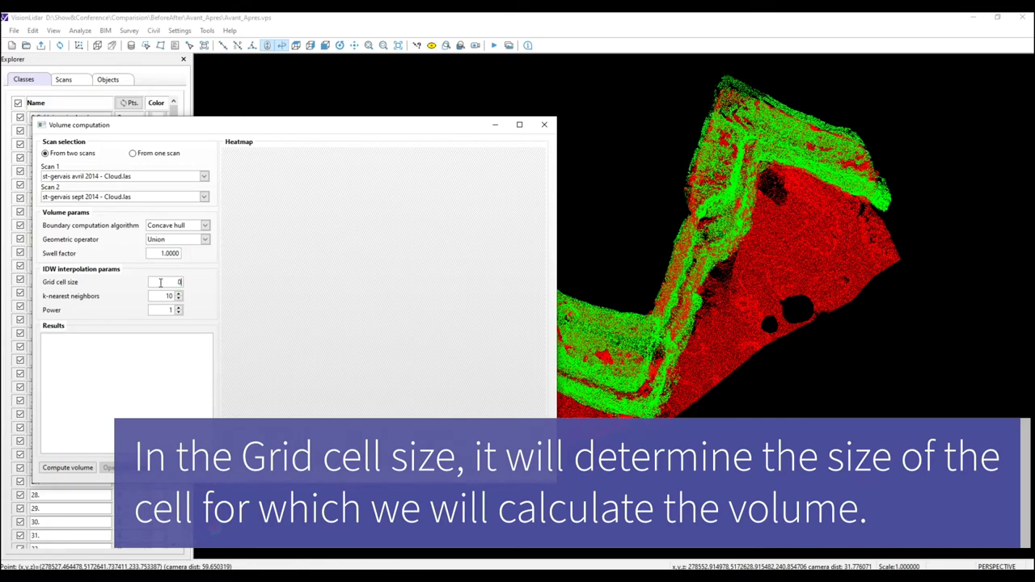
text(.1)
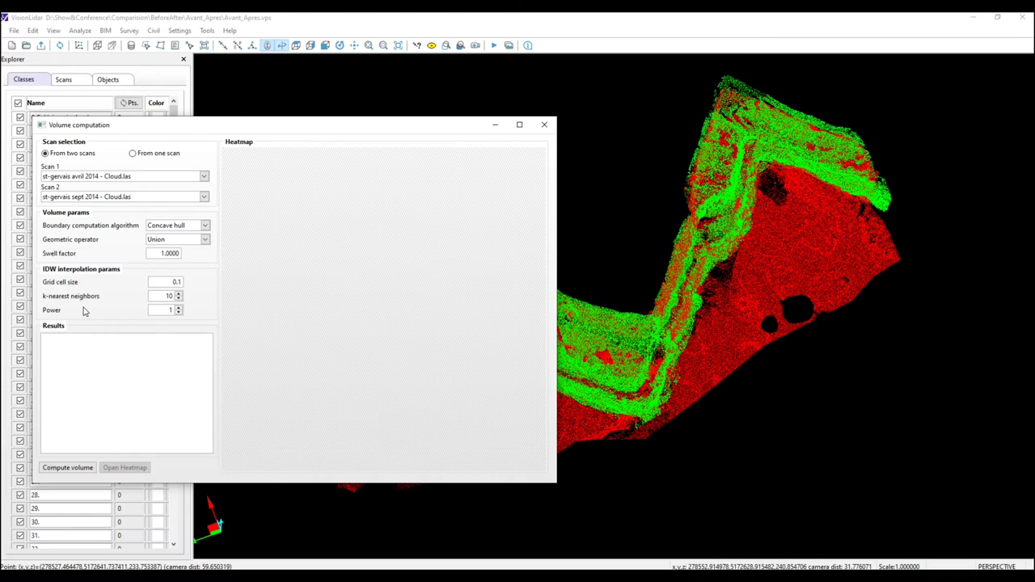
Step: Compute the volume, yielding a total of -48605.70681 and a blue-green heatmap
click(70, 468)
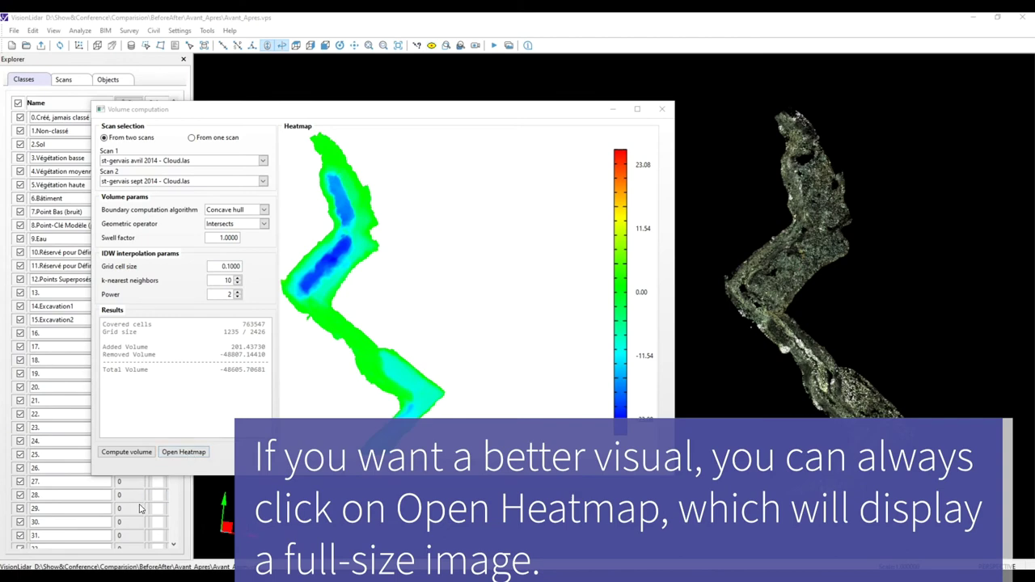
Step: Open the heatmap Volume_Feb14_130652.bmp in Photos and move its window to the right
click(183, 452)
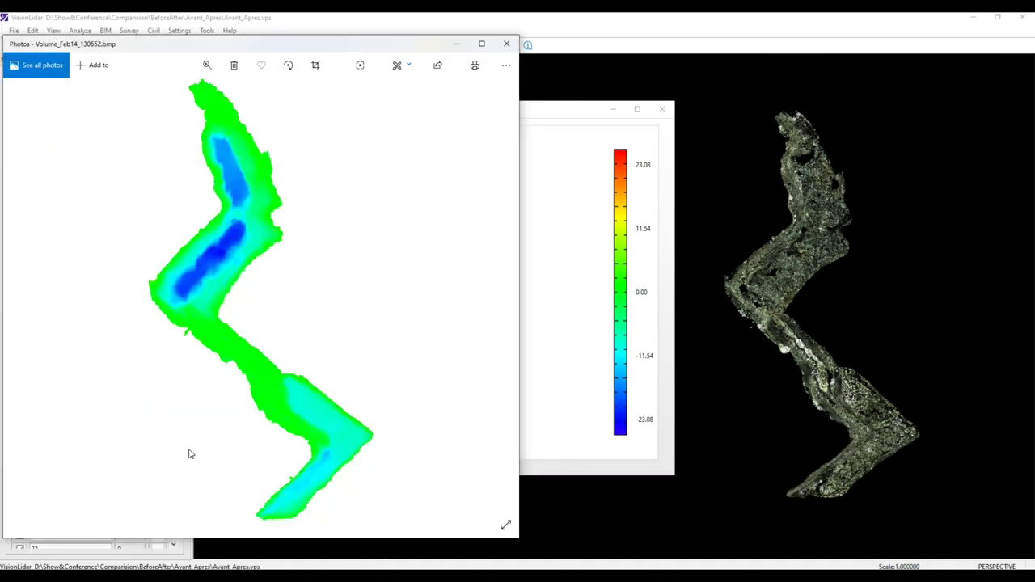
drag(356, 48, 499, 46)
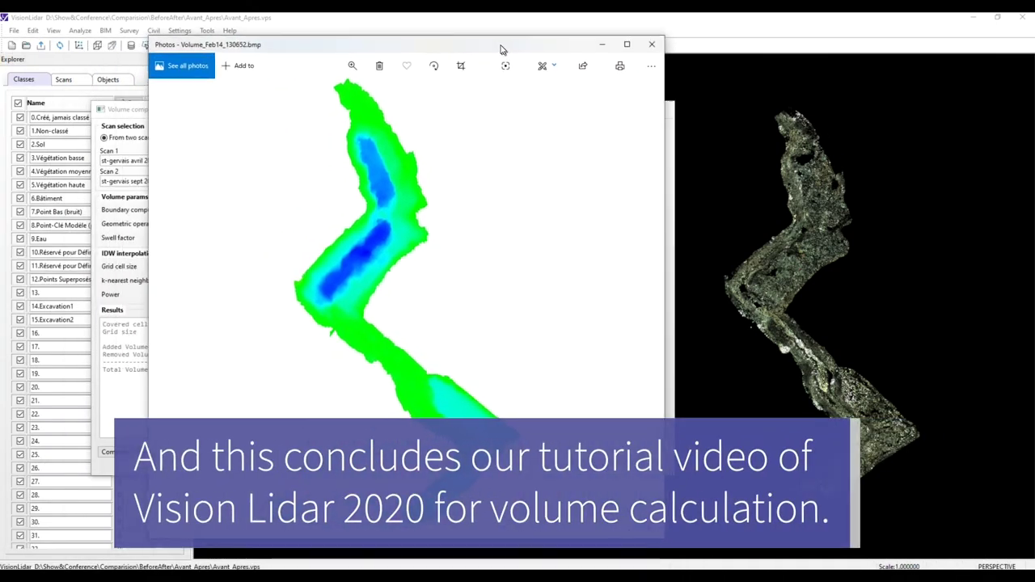